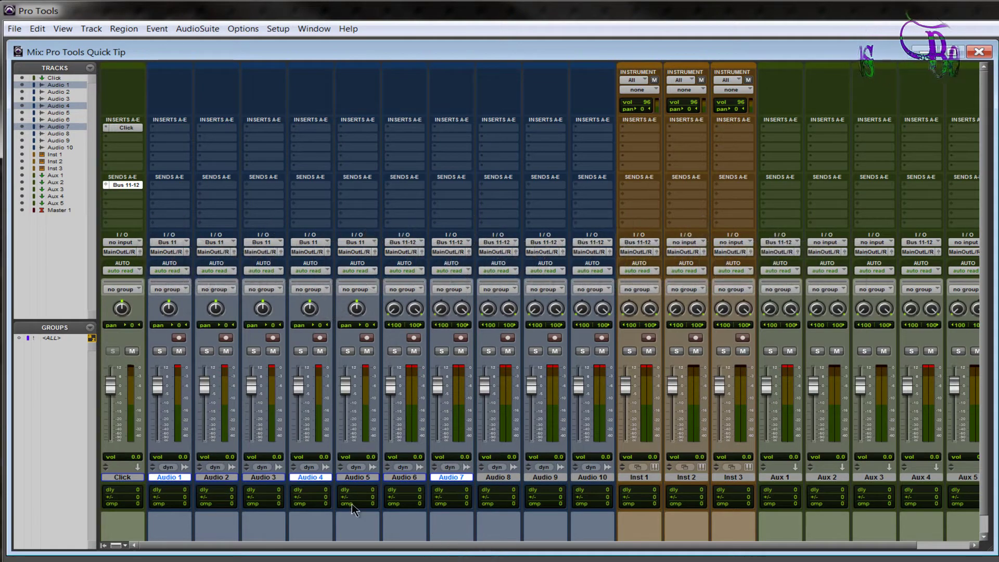
mouse_move(326, 545)
left_mouse_down()
mouse_move(395, 553)
mouse_move(324, 551)
left_mouse_up()
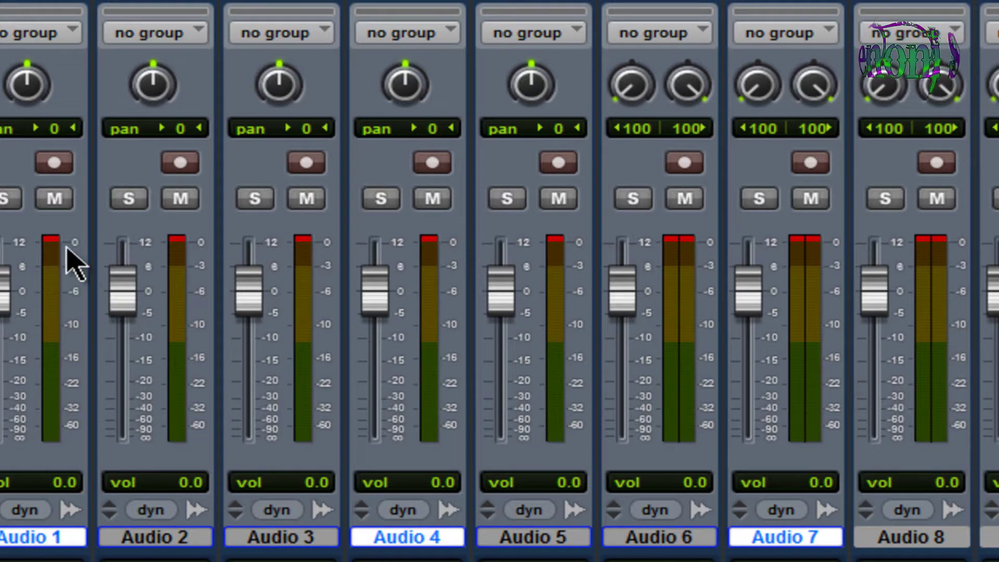
Clear the Audio 1 and Audio 2 clip lights, then run Track > Clear All Clip Indicators.
left_click(50, 239)
left_click(176, 239)
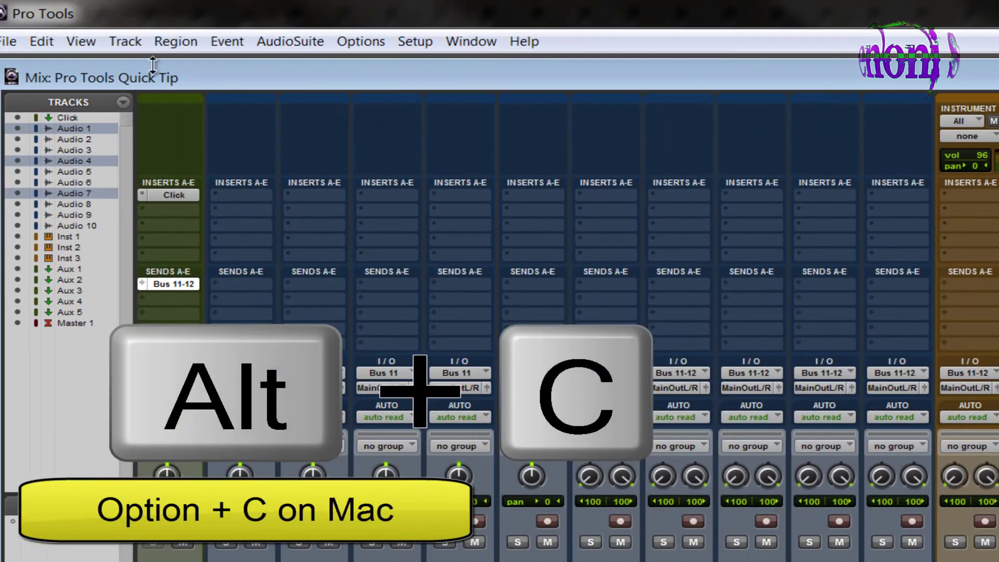
left_click(120, 46)
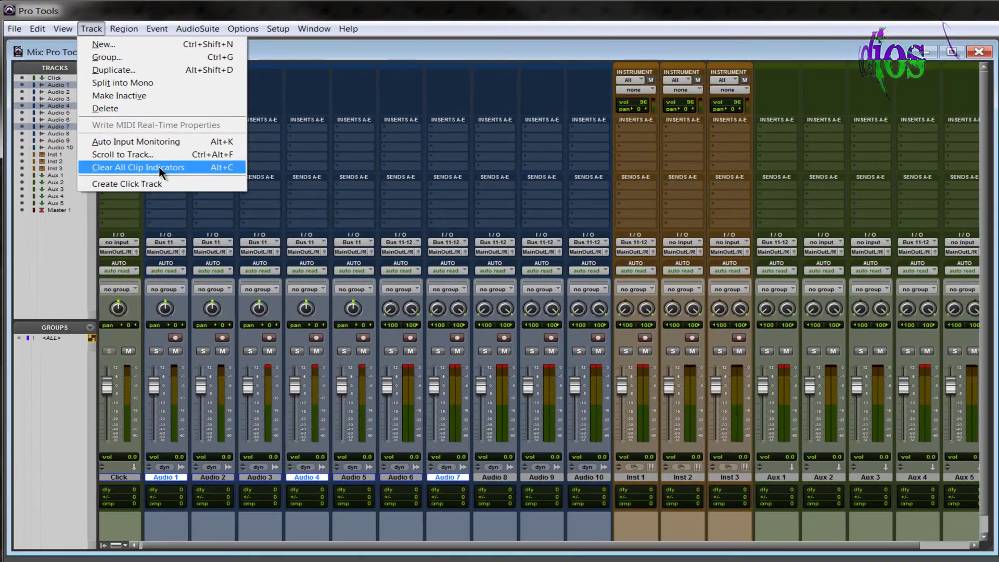
left_click(440, 58)
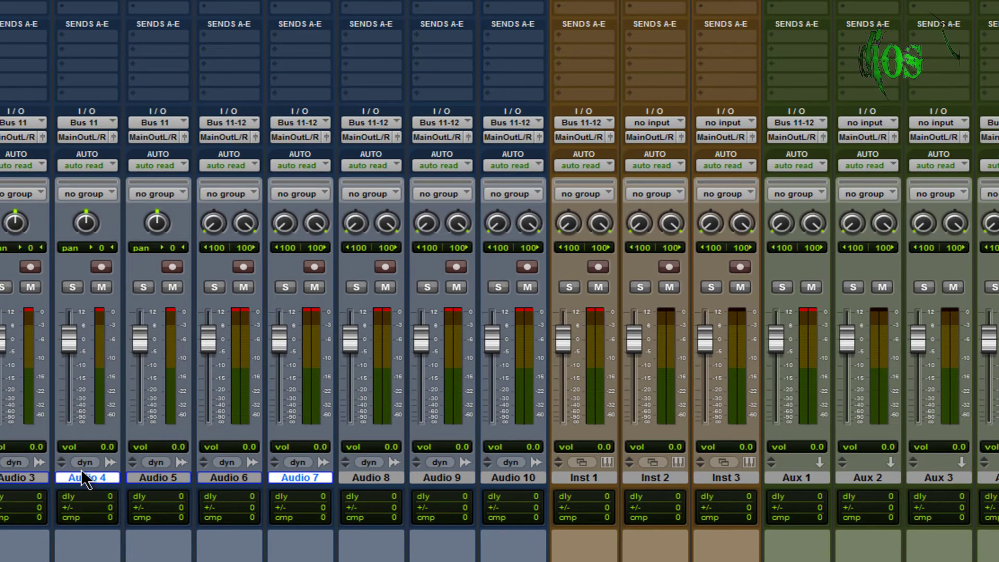
Clear all remaining clip indicators at once with Alt+C.
key("alt+c")
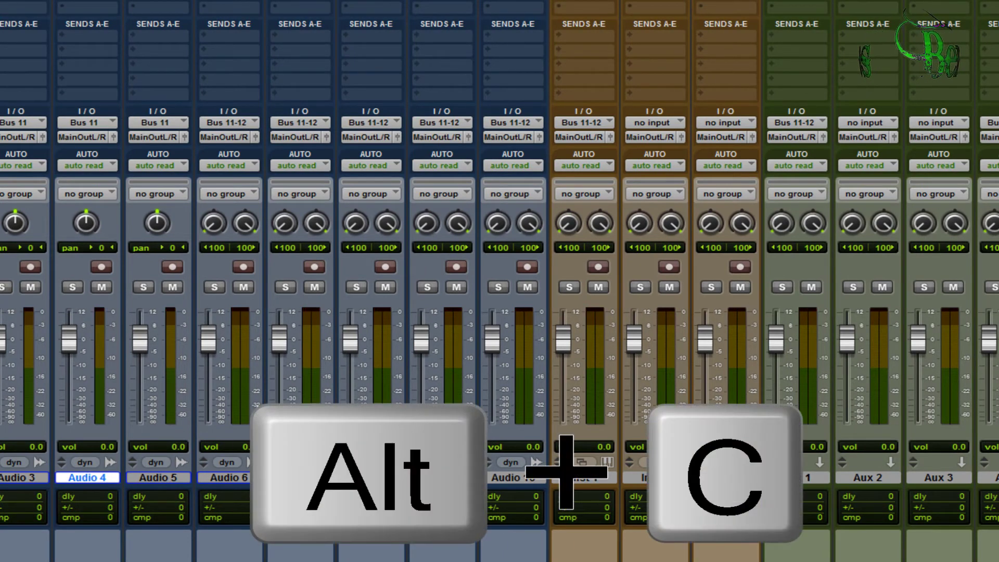